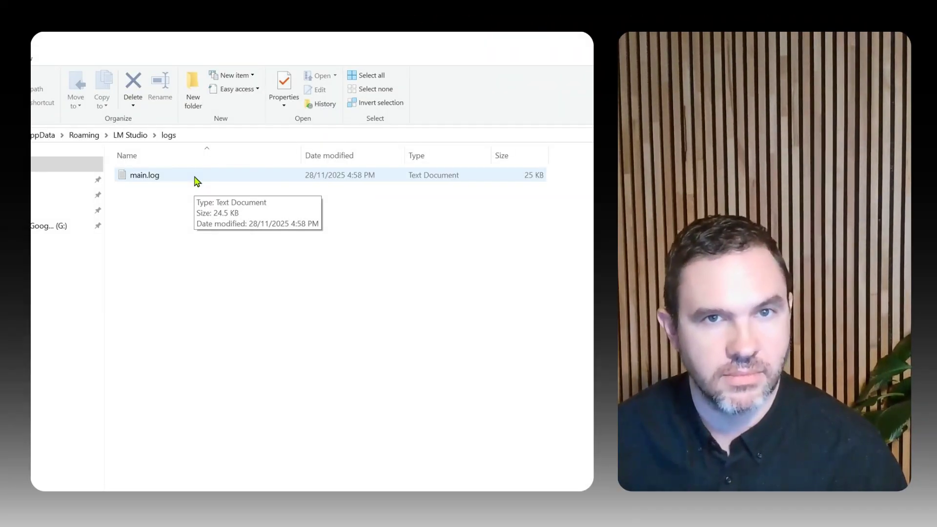
# - Open main.log from the LM Studio logs folder and examine its error entries, including the failed rename path
pyautogui.click(195, 178)
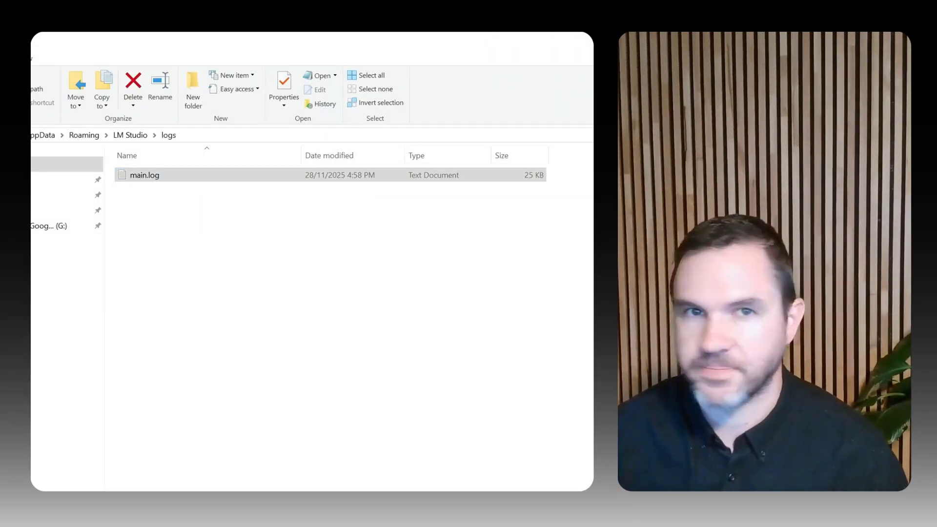
pyautogui.press('Return')
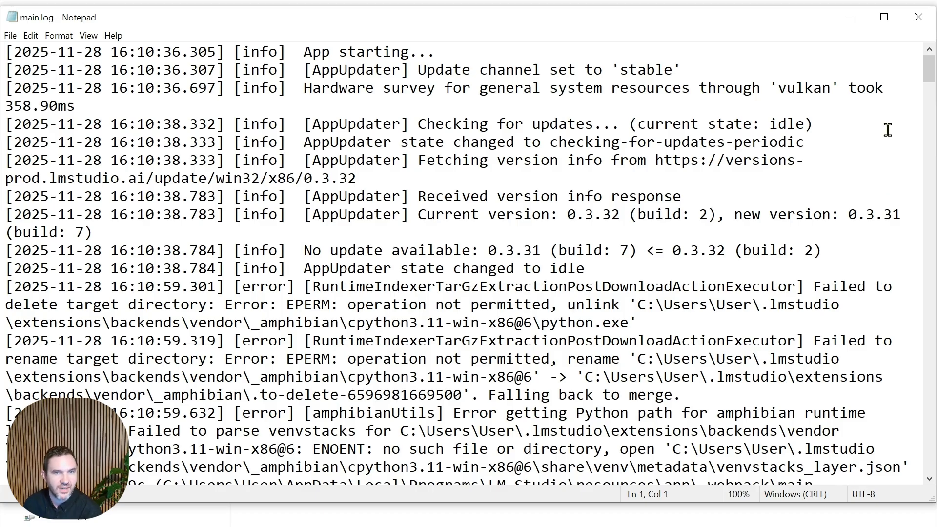
pyautogui.scroll(-1, 928, 79)
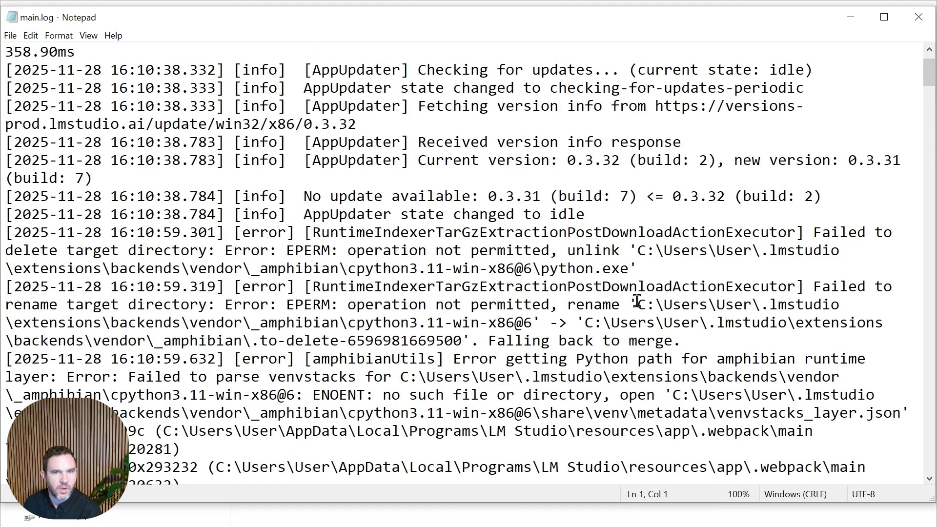
pyautogui.moveTo(636, 305); pyautogui.dragTo(864, 306)
pyautogui.scroll(-15, 865, 305)
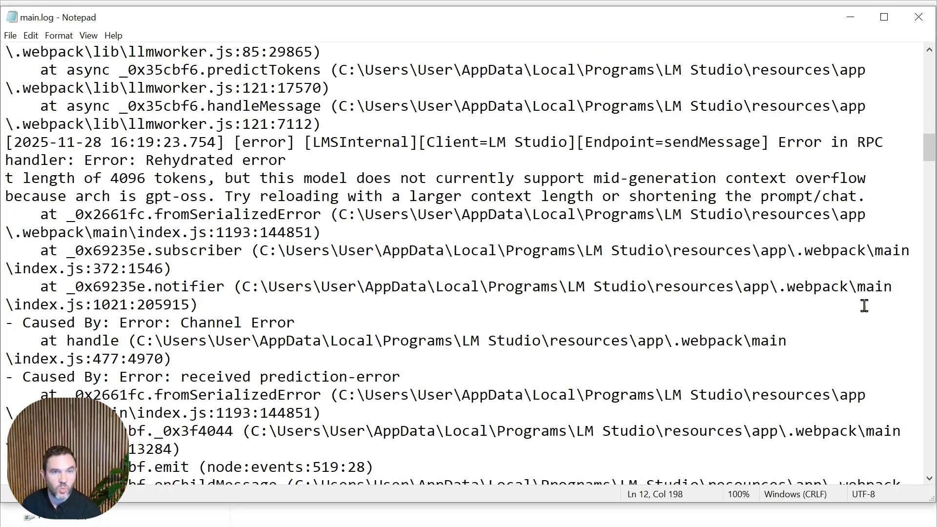
pyautogui.scroll(-12, 864, 306)
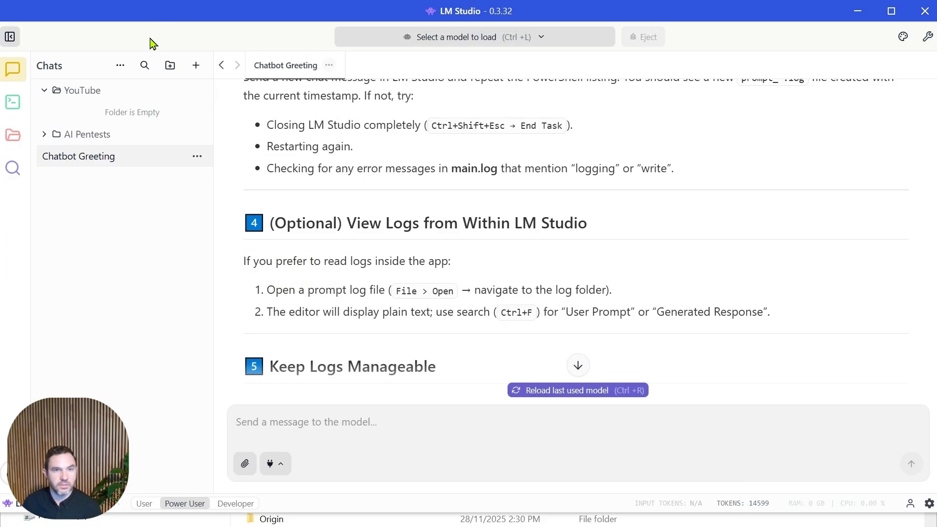
# - Open the AI Pentests chat folder in File Explorer and display its full directory path
pyautogui.click(199, 136)
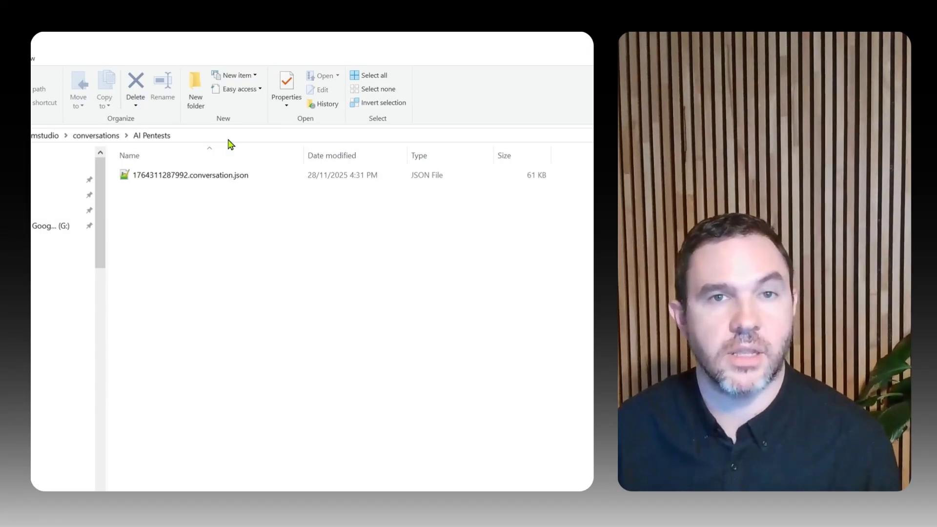
pyautogui.click(228, 135)
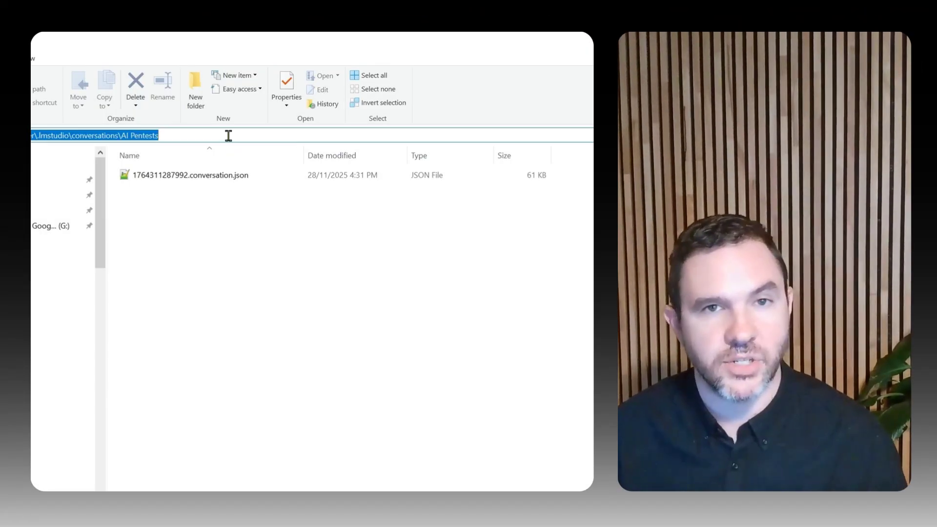
pyautogui.click(229, 136)
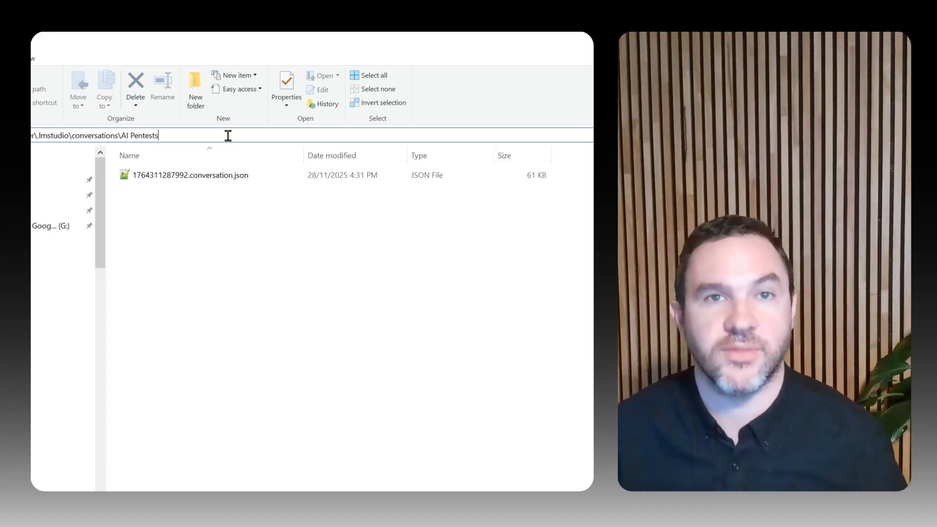
# - Open 1764311287992.conversation.json and highlight the user's prompt text beginning "Act as a promptfoo and pentest expert"
pyautogui.doubleClick(210, 178)
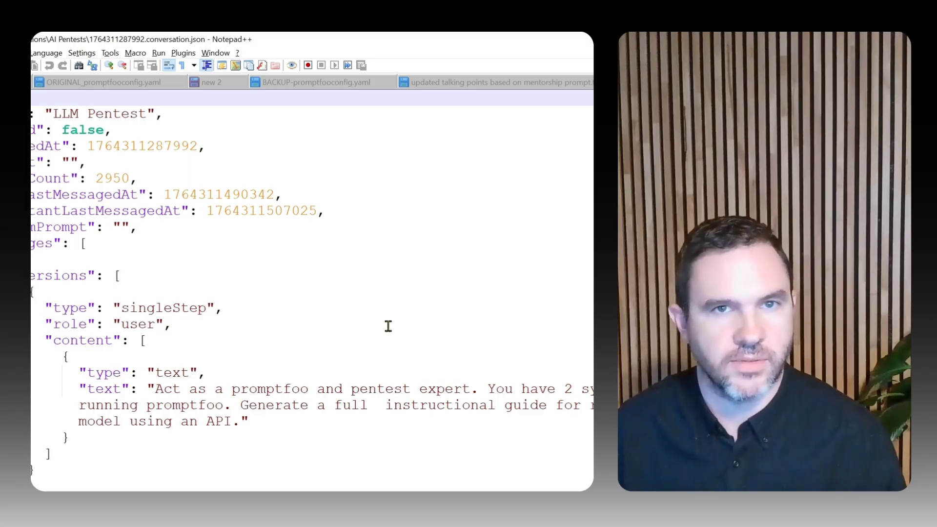
pyautogui.scroll(-1, 301, 311)
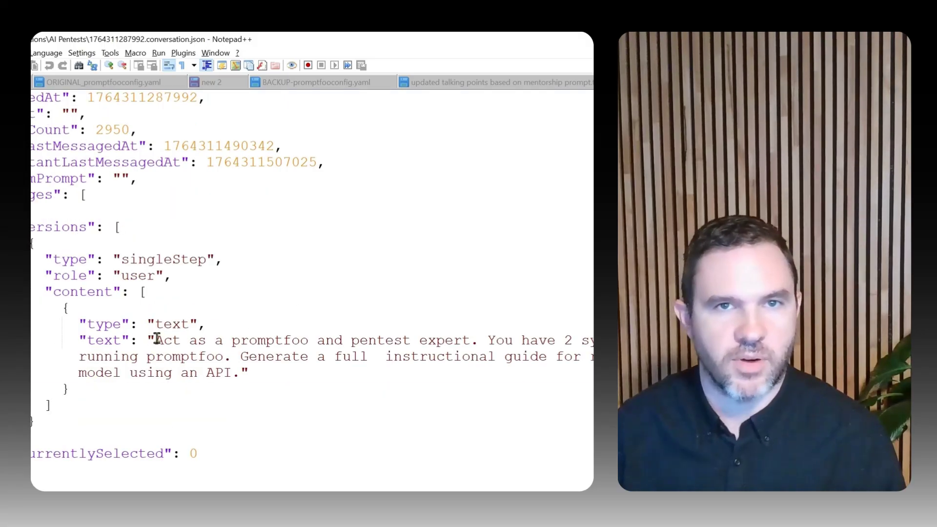
pyautogui.moveTo(155, 341); pyautogui.dragTo(591, 340)
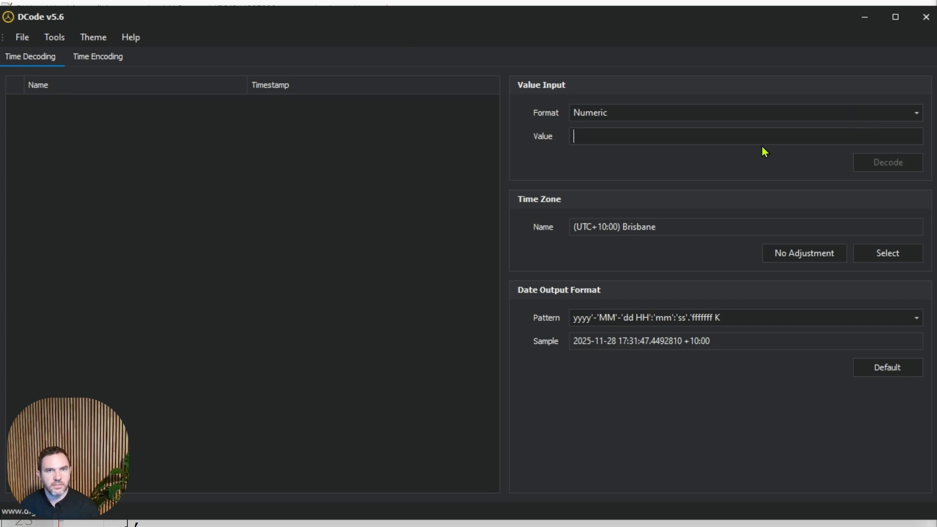
pyautogui.hotkey('ctrl', 'v')
pyautogui.click(913, 115)
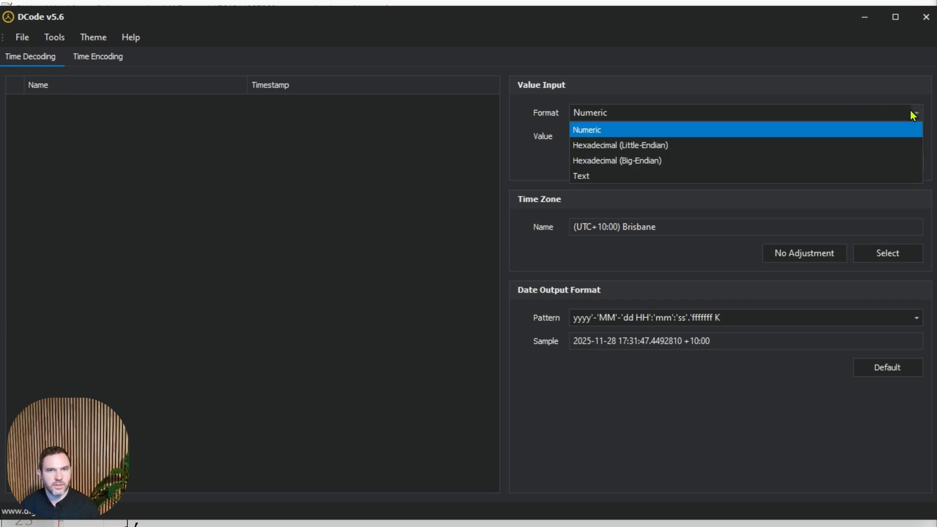
pyautogui.click(913, 115)
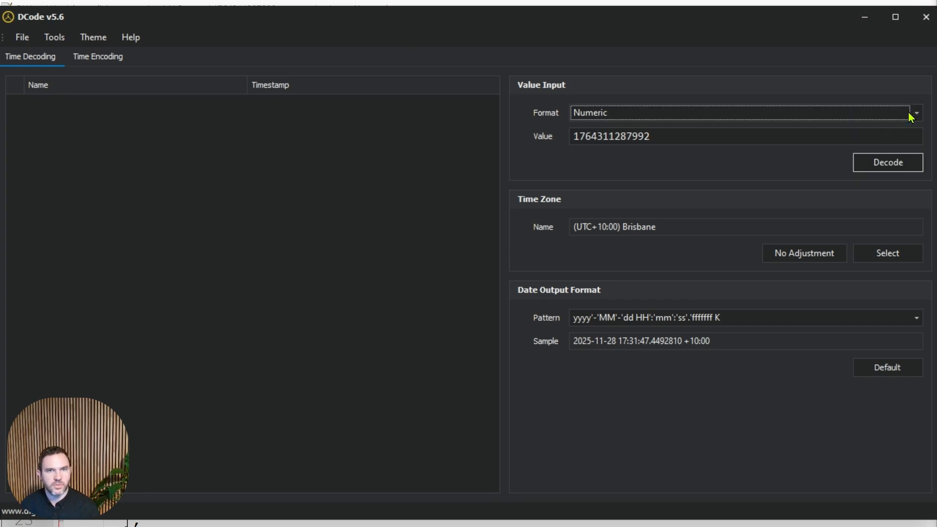
pyautogui.click(901, 164)
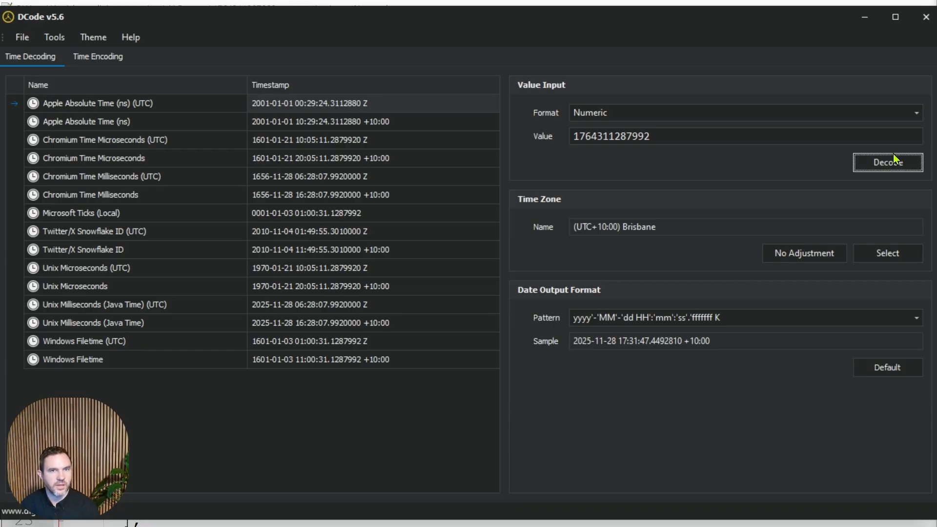
# - Restore the Numeric input format, decode the createdAt value again, and select the Unix Milliseconds (Java Time) (UTC) timestamp
pyautogui.scroll(-2, 907, 115)
pyautogui.click(908, 116)
pyautogui.click(892, 130)
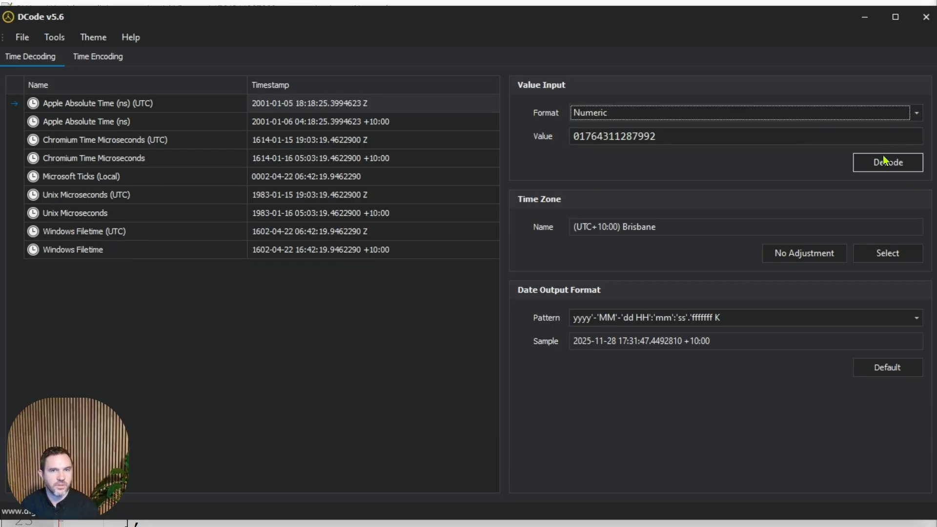
pyautogui.click(884, 165)
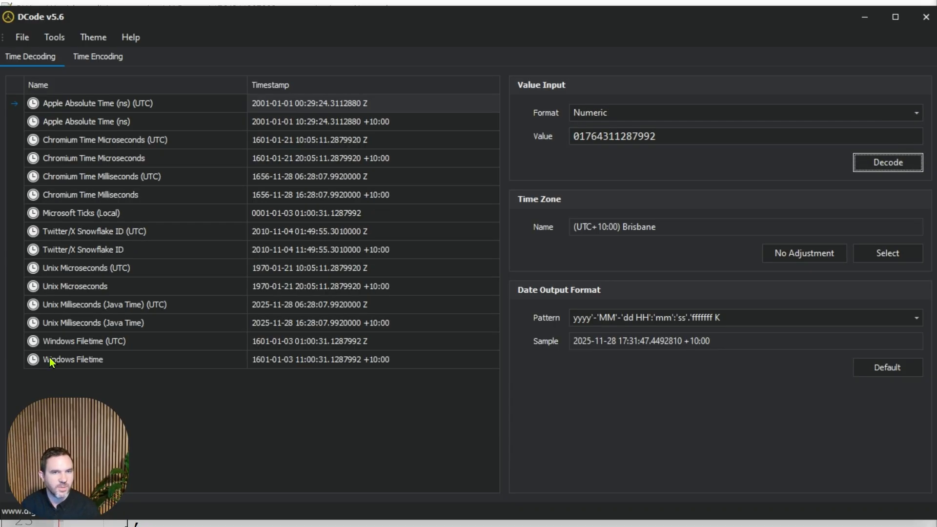
pyautogui.click(341, 310)
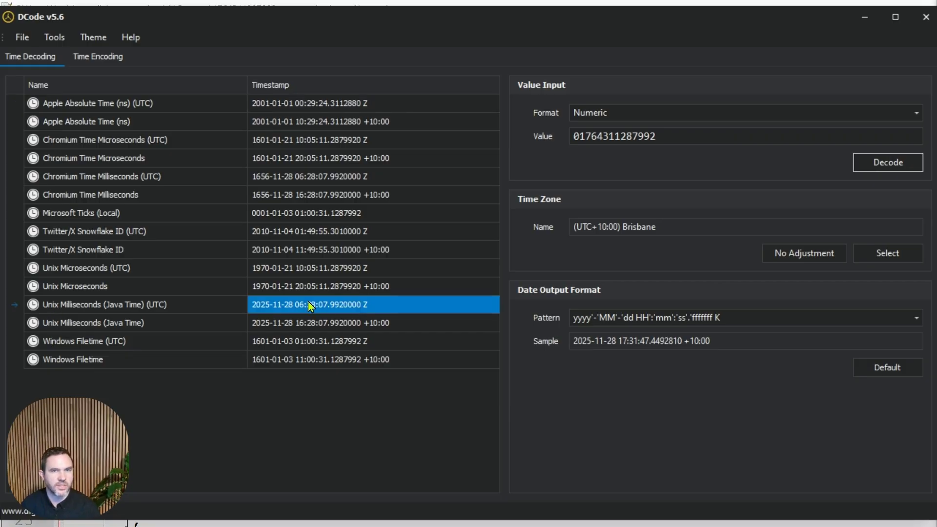
pyautogui.click(864, 16)
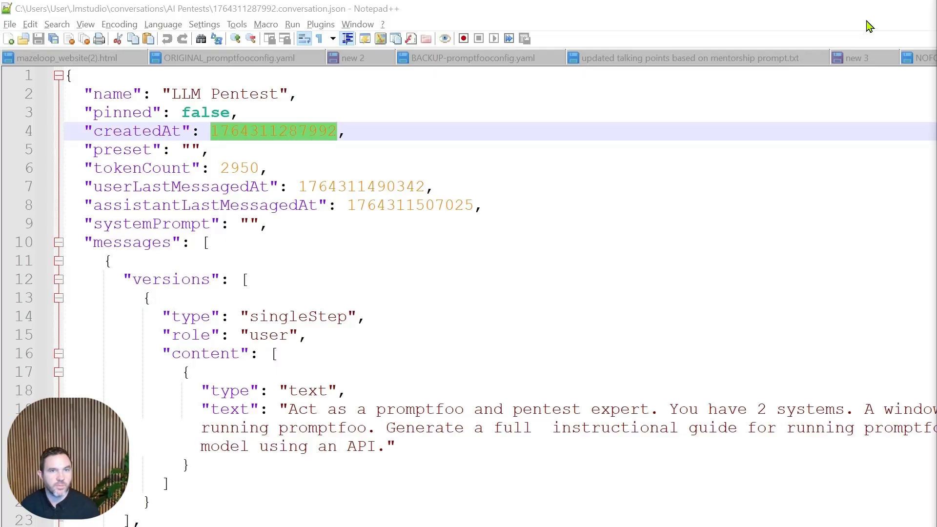
pyautogui.click(575, 81)
pyautogui.click(585, 111)
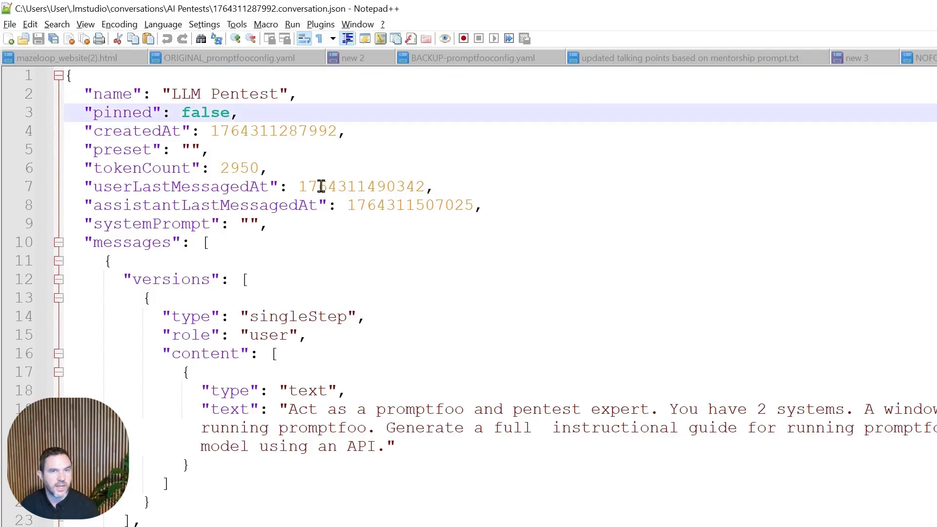
pyautogui.click(300, 186)
pyautogui.moveTo(314, 185); pyautogui.dragTo(424, 186)
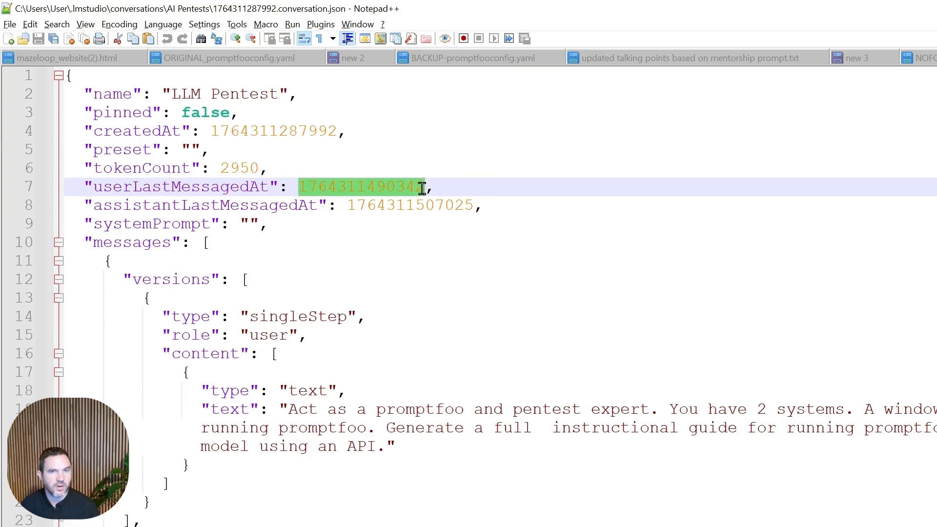
pyautogui.rightClick(402, 190)
pyautogui.click(428, 219)
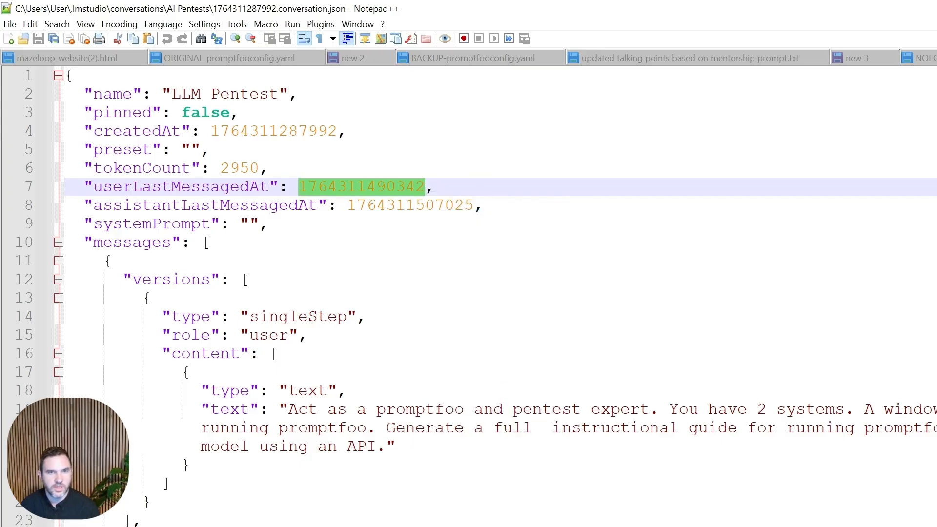
pyautogui.hotkey('alt', 'Tab')
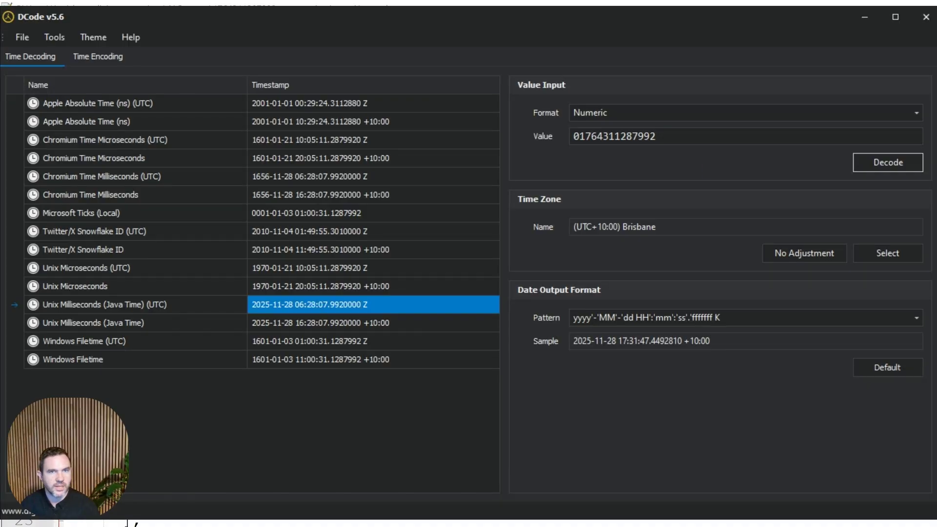
pyautogui.tripleClick(705, 133)
pyautogui.hotkey('ctrl', 'v')
pyautogui.click(865, 161)
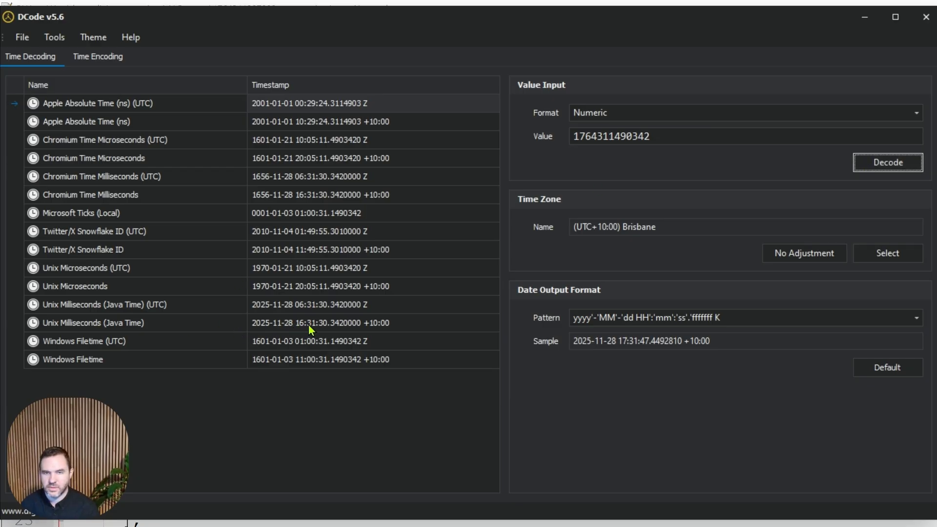
# - Switch back to the conversation JSON in Notepad++ and examine the user prompt and the assistant message's sender model
pyautogui.hotkey('alt', 'Tab')
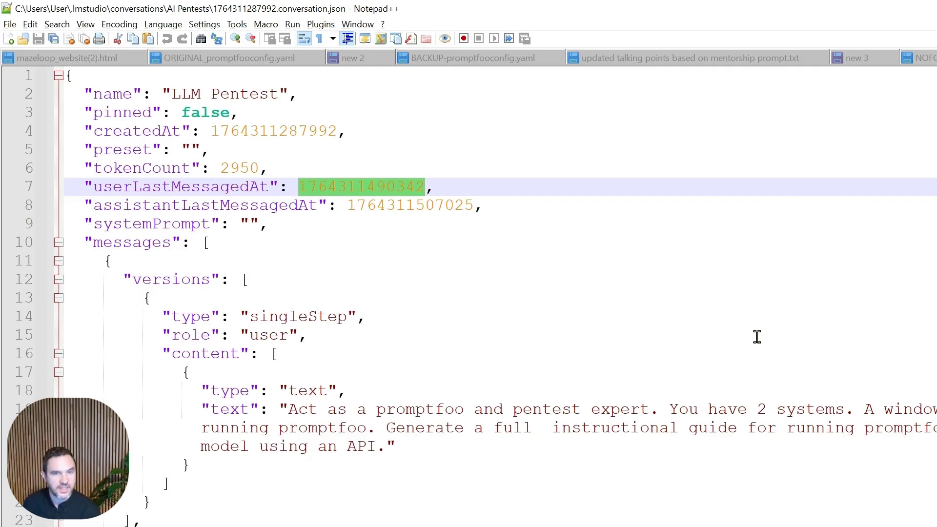
pyautogui.scroll(-1, 785, 293)
pyautogui.scroll(-4, 784, 289)
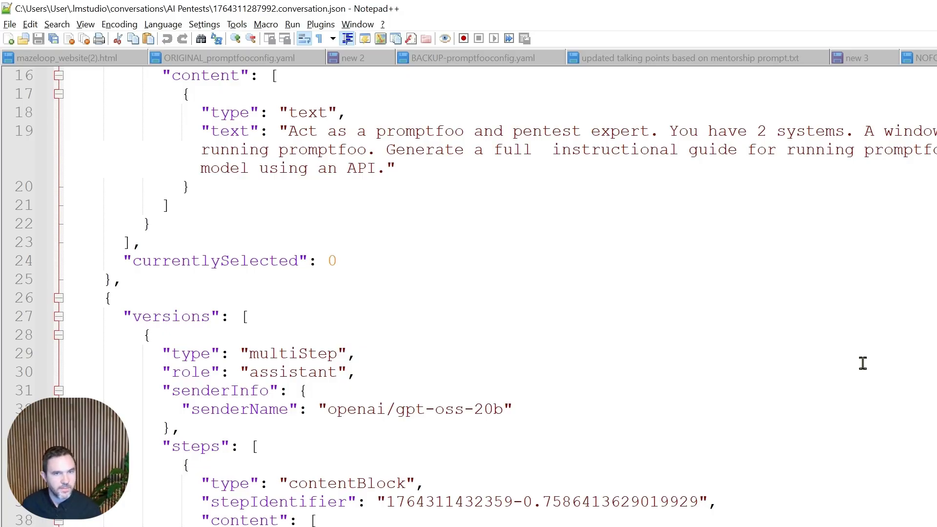
pyautogui.press('F3')
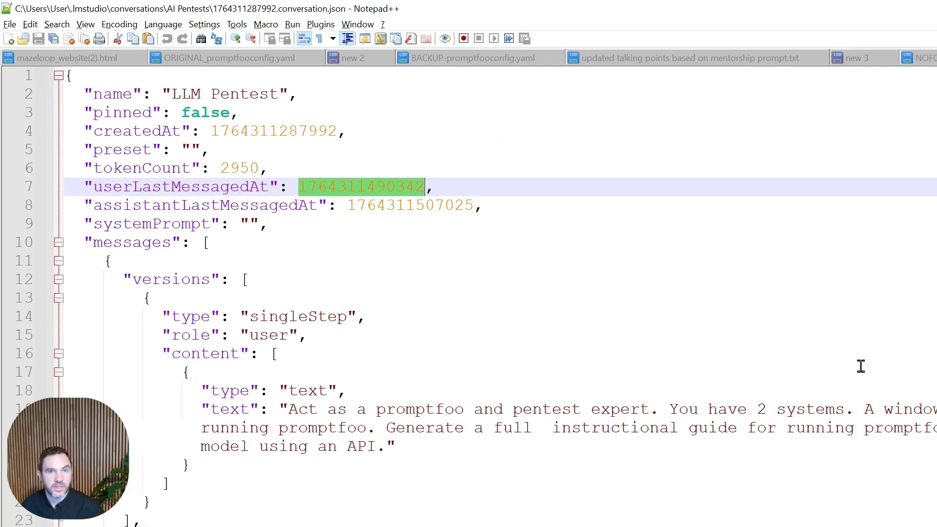